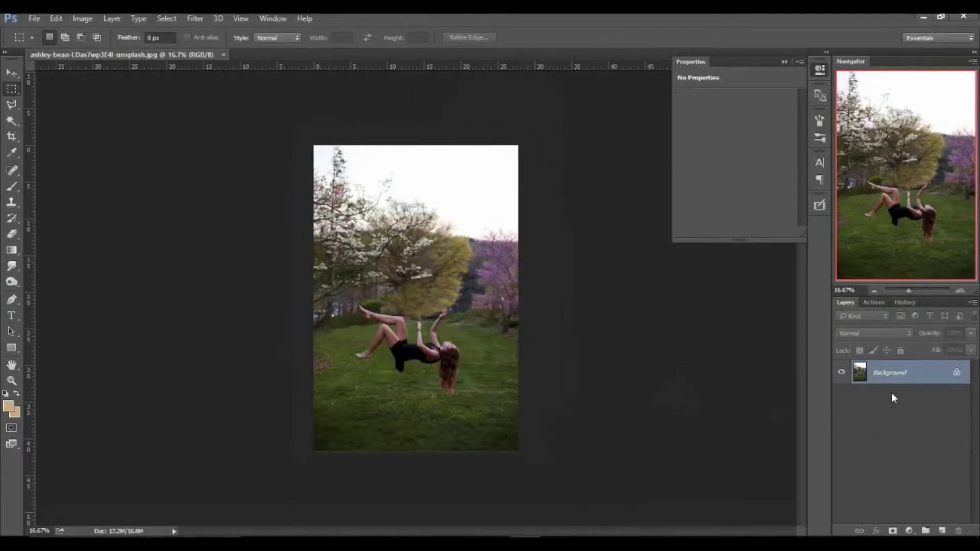
- Duplicate the Background layer and name the copy "Effect"
{"action": "right_click", "coordinate": [900, 371]}
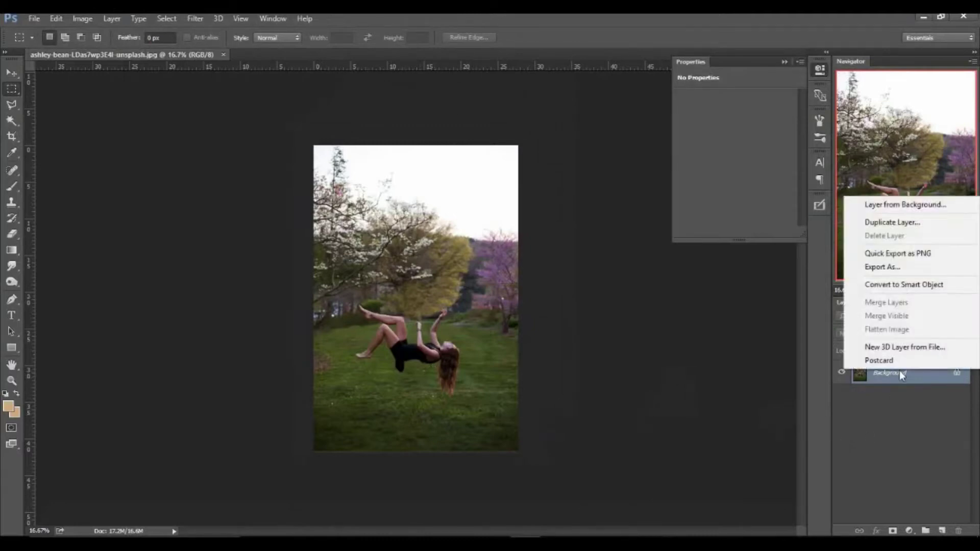
{"action": "left_click", "coordinate": [888, 221]}
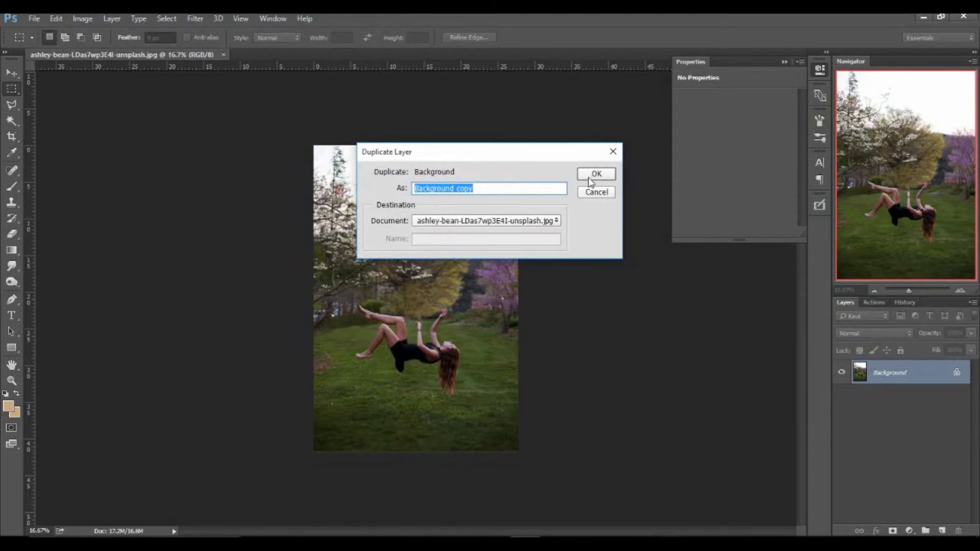
{"action": "type", "text": "Effect"}
{"action": "left_click", "coordinate": [595, 174]}
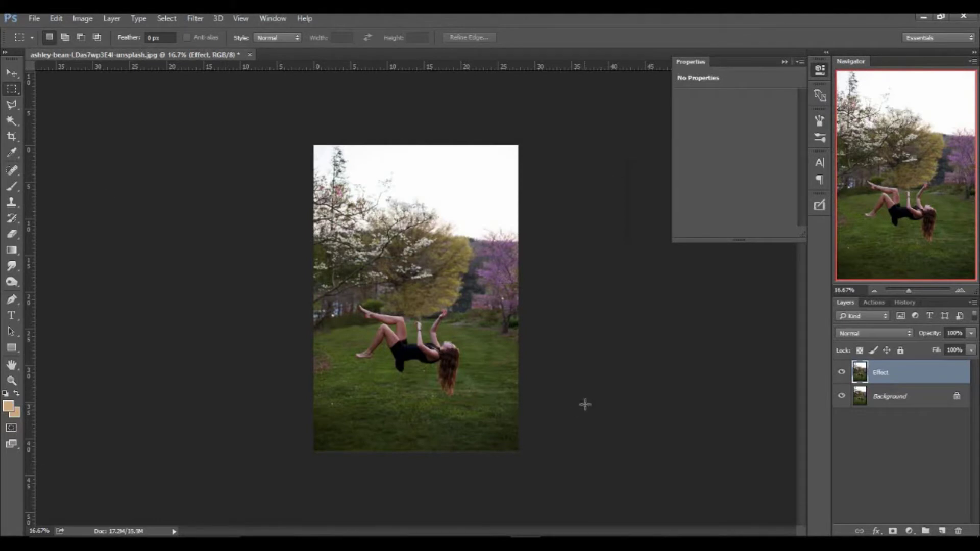
- Add a monochrome Channel Mixer adjustment layer above the Effect layer and set its blend mode to Darker Color
{"action": "left_click", "coordinate": [909, 531]}
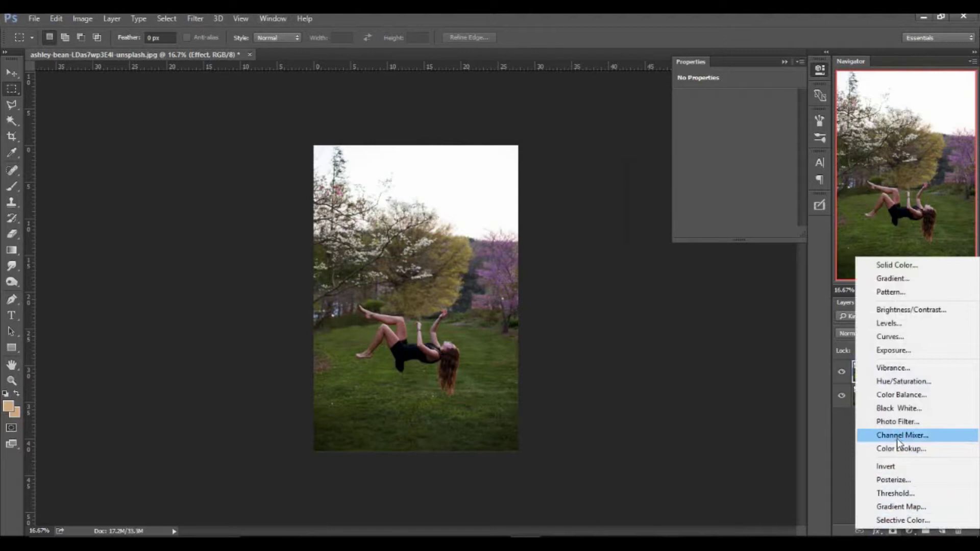
{"action": "left_click", "coordinate": [896, 436]}
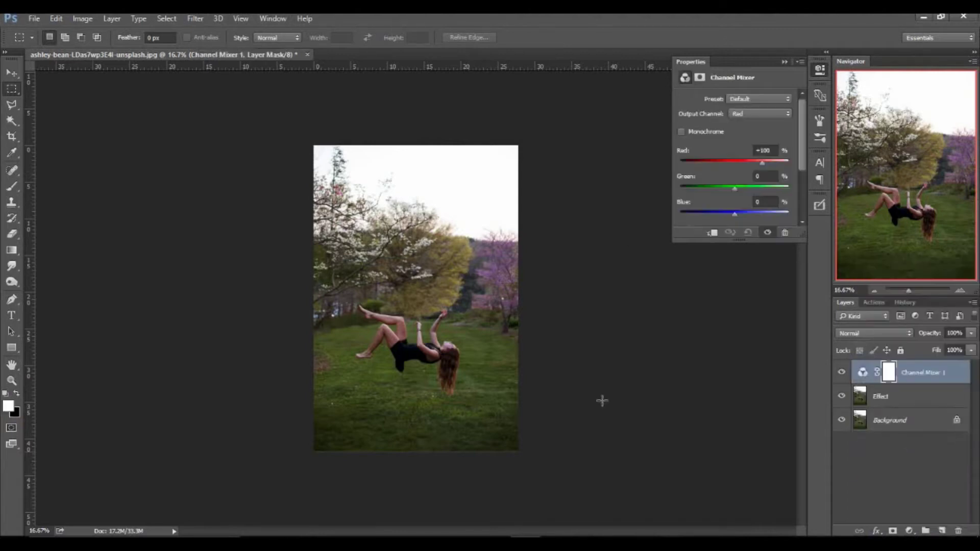
{"action": "left_click", "coordinate": [681, 132]}
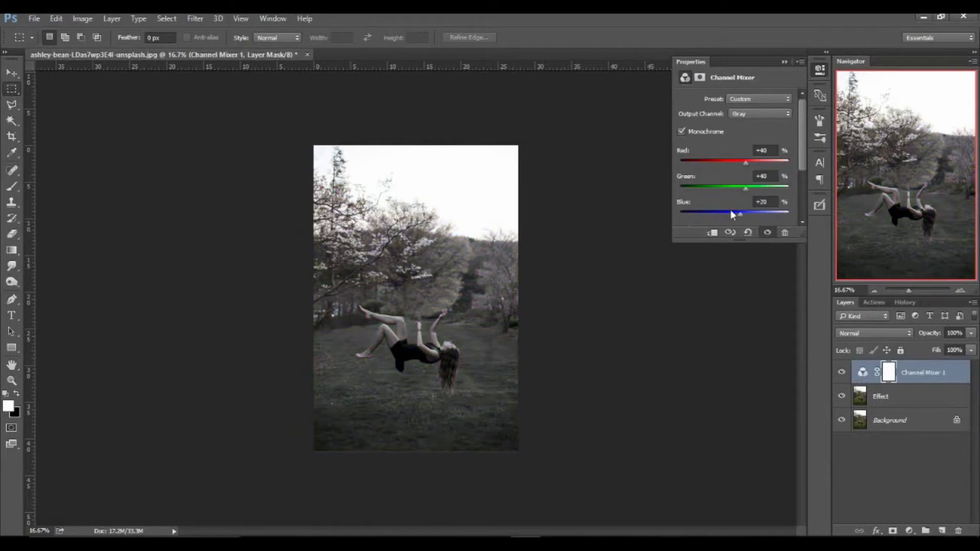
{"action": "left_click", "coordinate": [875, 333]}
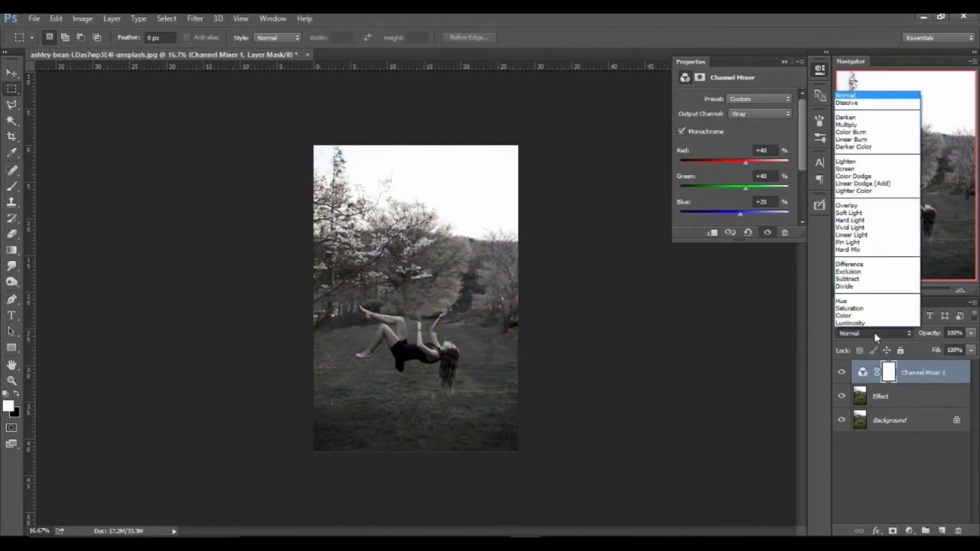
{"action": "left_click", "coordinate": [858, 147]}
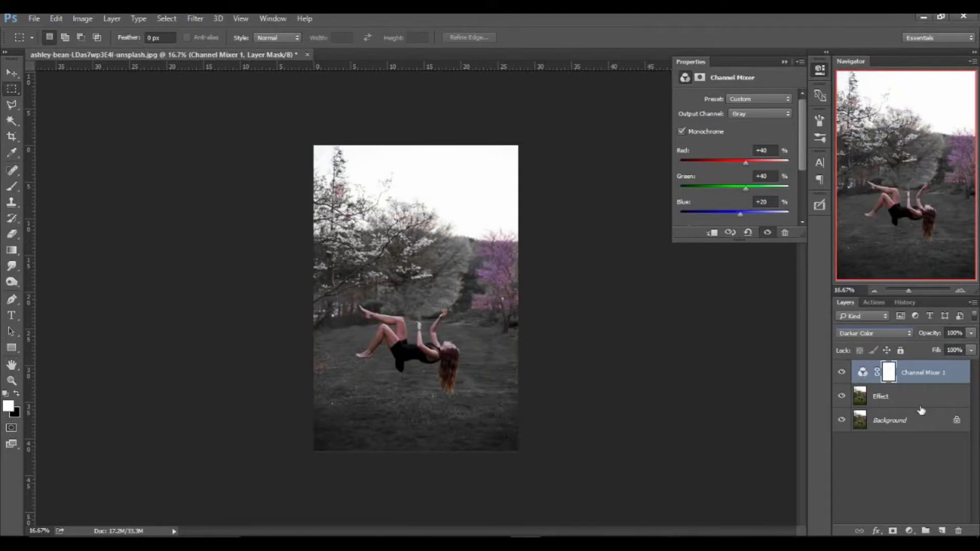
- Add a Color Lookup adjustment layer using the Cobalt-Carmine abstract profile and lower its opacity to 28%
{"action": "left_click", "coordinate": [909, 531]}
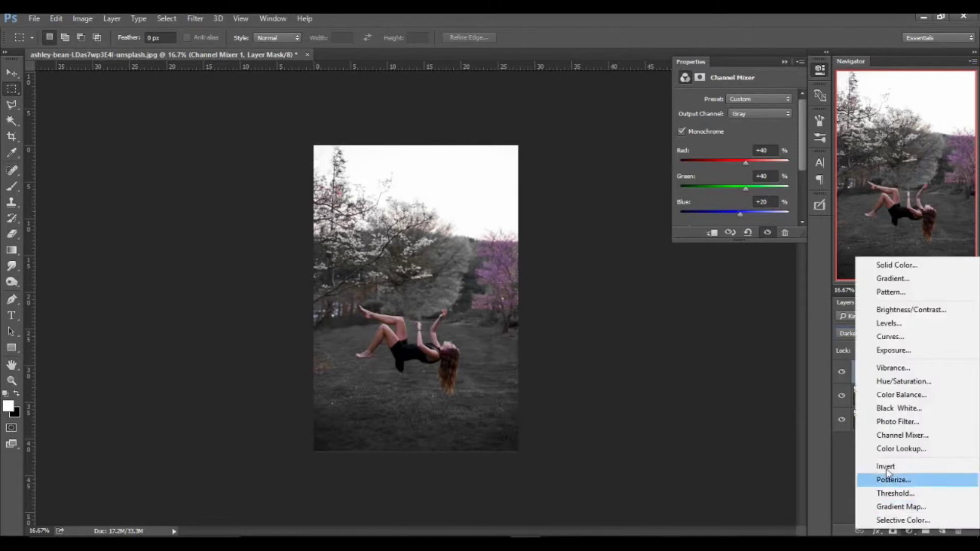
{"action": "left_click", "coordinate": [896, 449]}
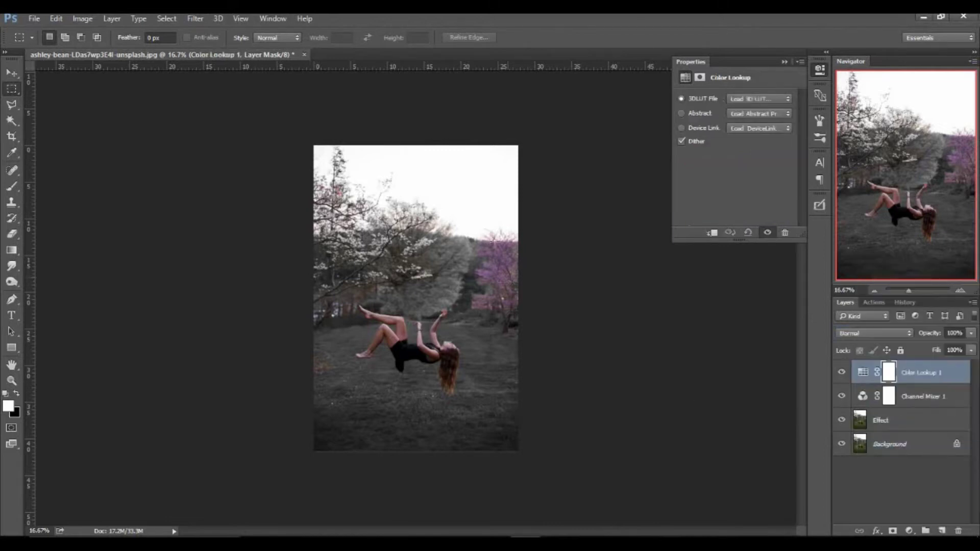
{"action": "left_click", "coordinate": [742, 115]}
{"action": "left_click", "coordinate": [761, 173]}
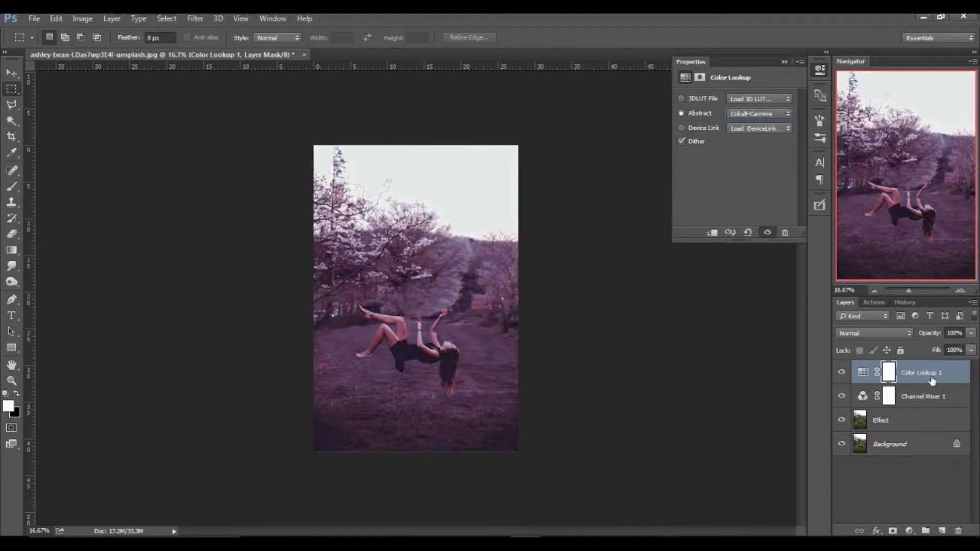
{"action": "left_click", "coordinate": [970, 350]}
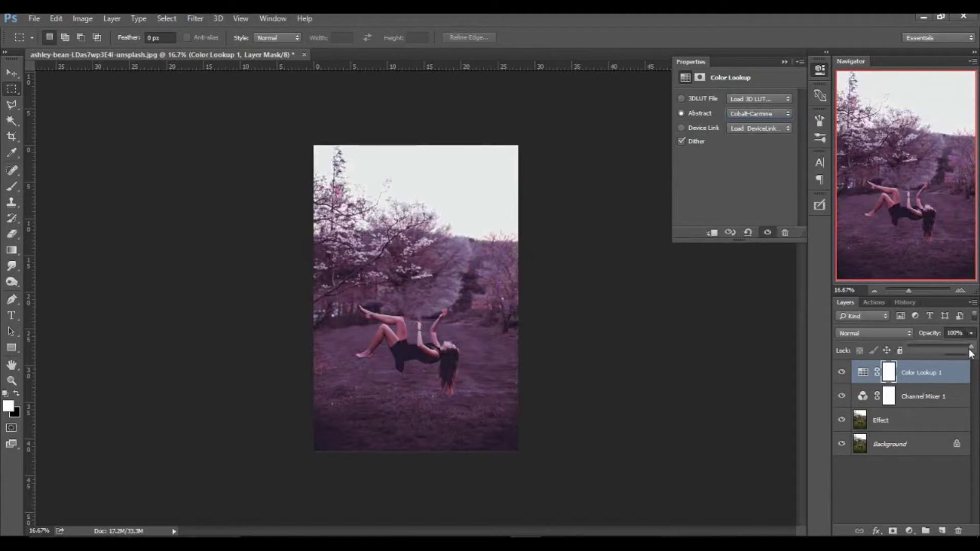
{"action": "left_click_drag", "start_coordinate": [971, 351], "coordinate": [930, 352]}
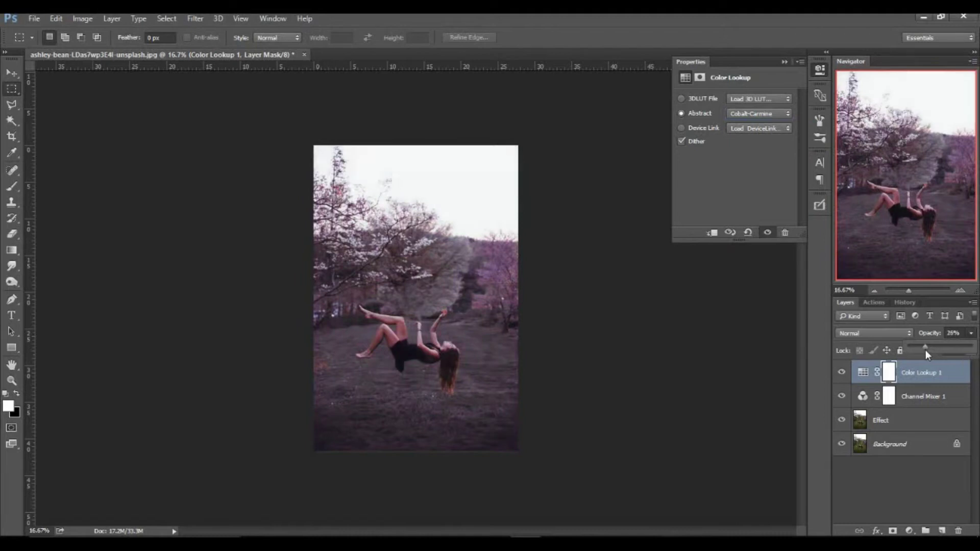
- Add a Selective Color adjustment layer above the Color Lookup layer and reduce the Black amount in the Reds
{"action": "left_click", "coordinate": [908, 533]}
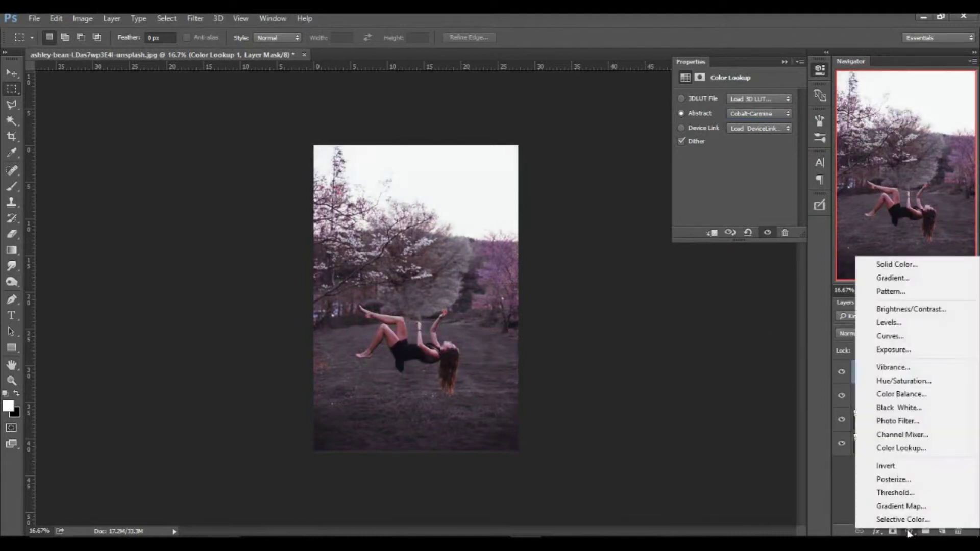
{"action": "left_click", "coordinate": [884, 519]}
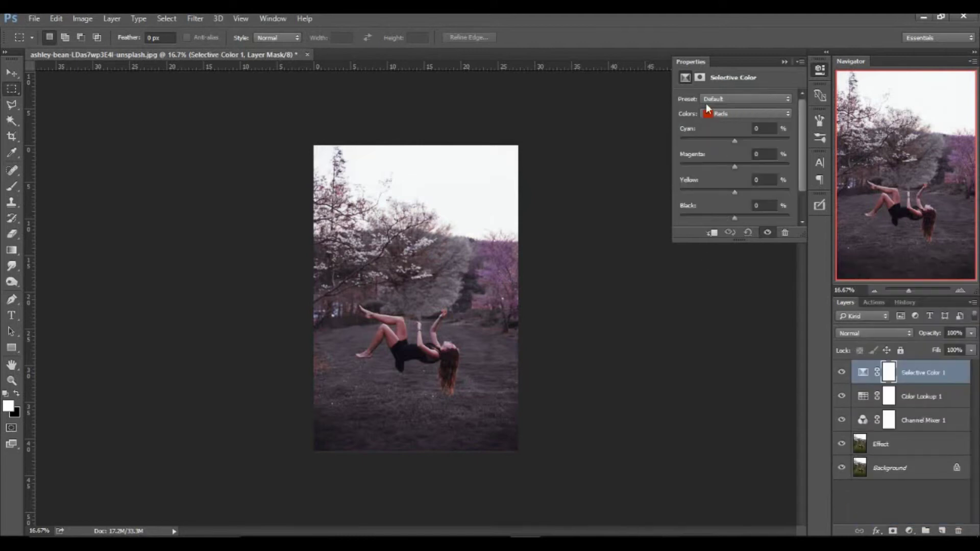
{"action": "left_click", "coordinate": [713, 219]}
- Set the Color Lookup 1 layer's opacity to 41% and the Reds' Black in Selective Color 1 to -65%
{"action": "left_click", "coordinate": [912, 398]}
{"action": "left_click", "coordinate": [971, 333]}
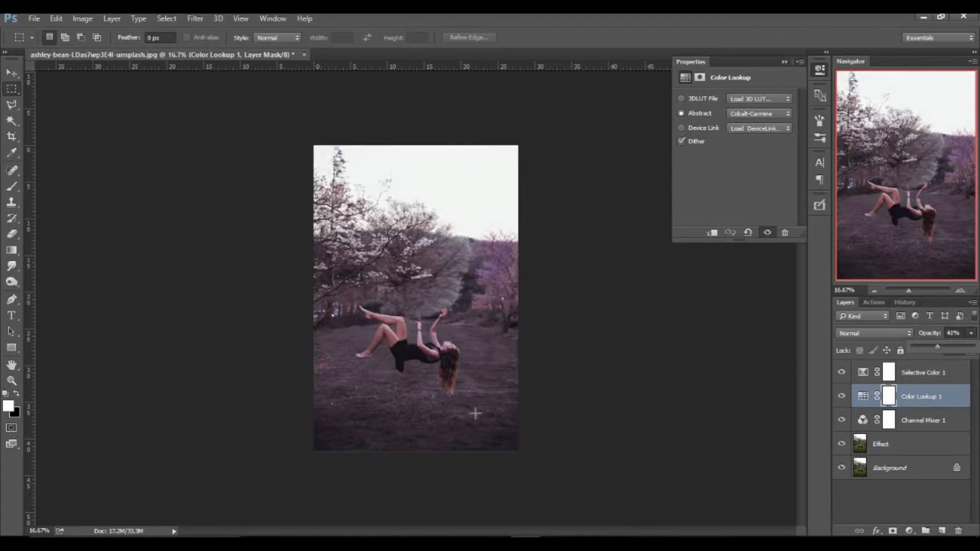
{"action": "left_click", "coordinate": [934, 375]}
{"action": "left_click_drag", "start_coordinate": [705, 219], "coordinate": [702, 219]}
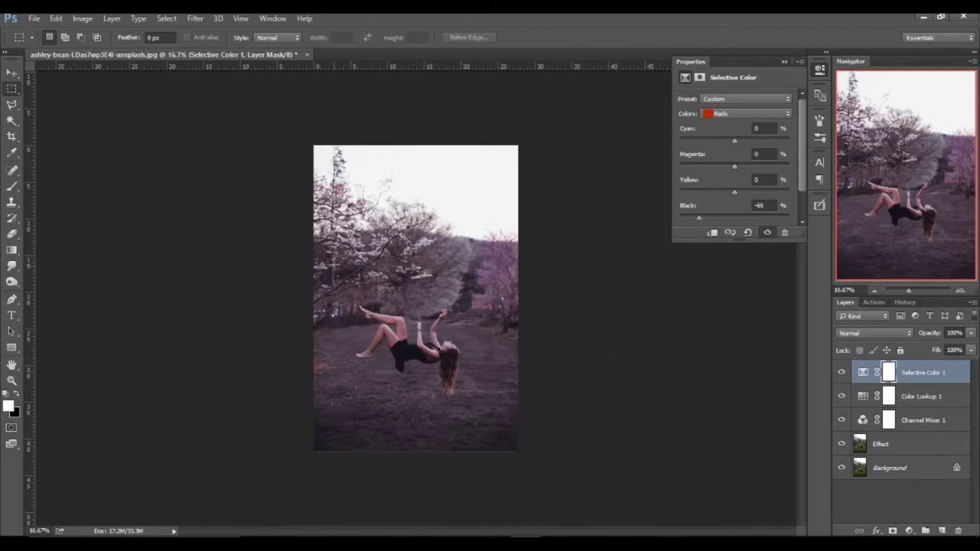
- Group the three adjustment layers and the Effect layer into a group named "Effect"
{"action": "left_click", "coordinate": [912, 375]}
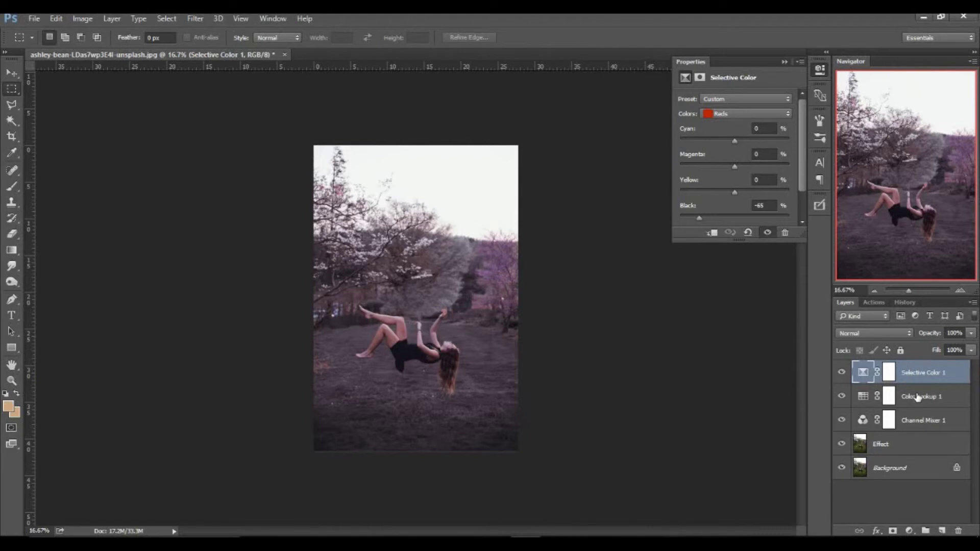
{"action": "left_click", "coordinate": [918, 398], "text": "shift"}
{"action": "left_click", "coordinate": [922, 423], "text": "shift"}
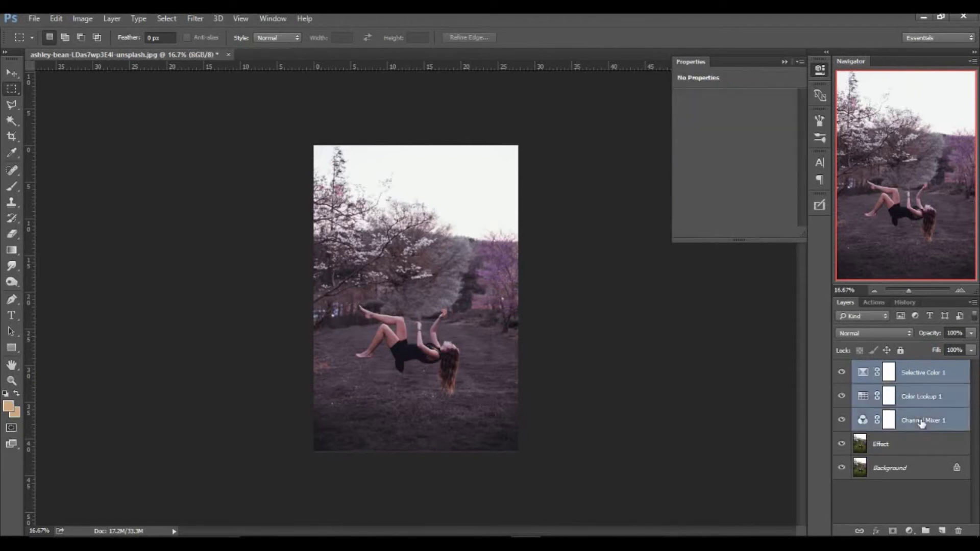
{"action": "left_click", "coordinate": [886, 445], "text": "shift"}
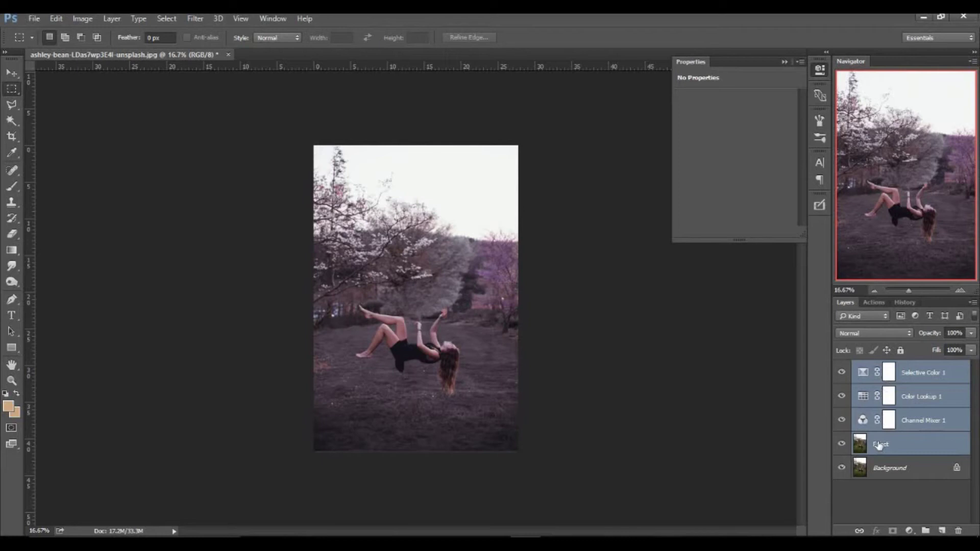
{"action": "right_click", "coordinate": [881, 444]}
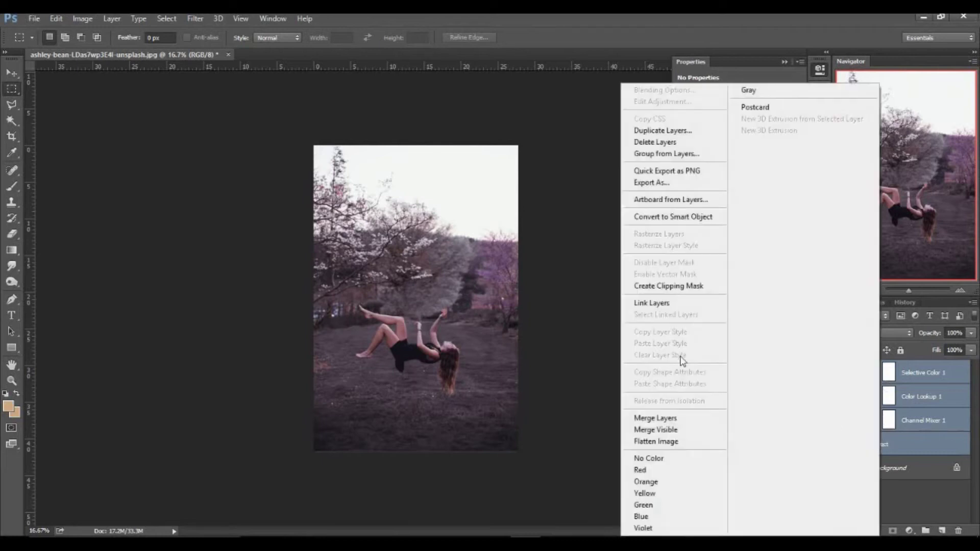
{"action": "left_click", "coordinate": [650, 154]}
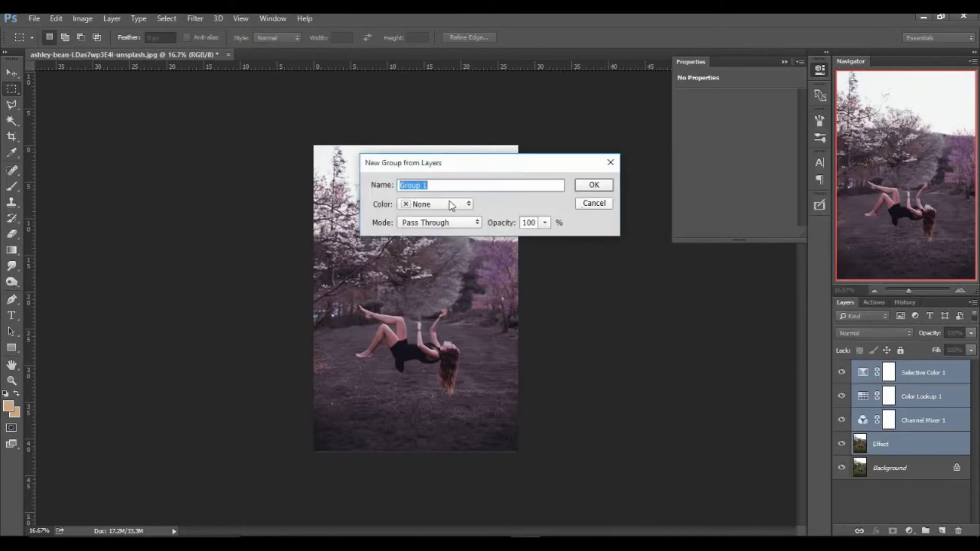
{"action": "type", "text": "Effect"}
{"action": "left_click", "coordinate": [584, 185]}
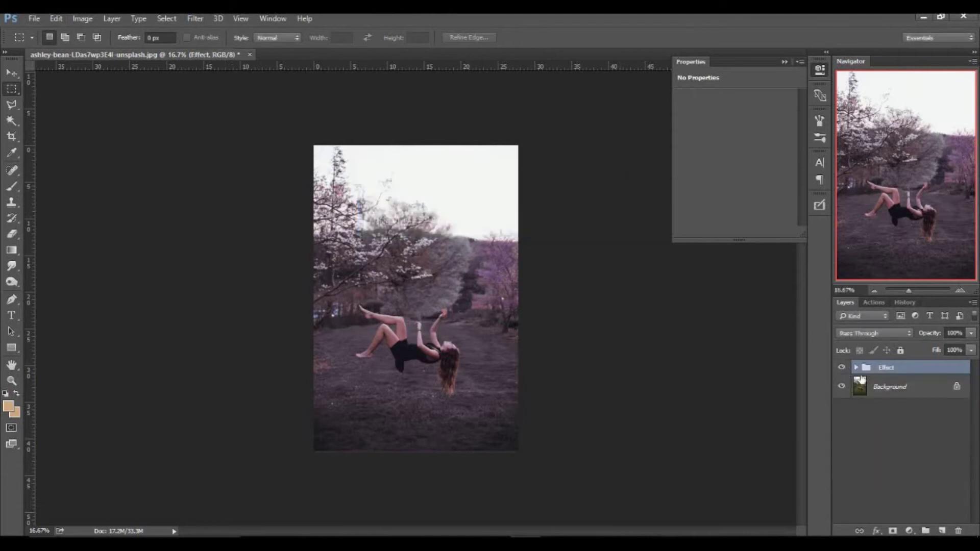
- Toggle the Effect group's visibility to compare the image before and after the color treatment
{"action": "left_click", "coordinate": [841, 368]}
{"action": "left_click", "coordinate": [841, 368]}
{"action": "left_click", "coordinate": [841, 368]}
{"action": "left_click", "coordinate": [840, 368]}
- Save the image in Documents as the JPEG file "Effect 1.jpg" at maximum quality 12
{"action": "left_click", "coordinate": [34, 18]}
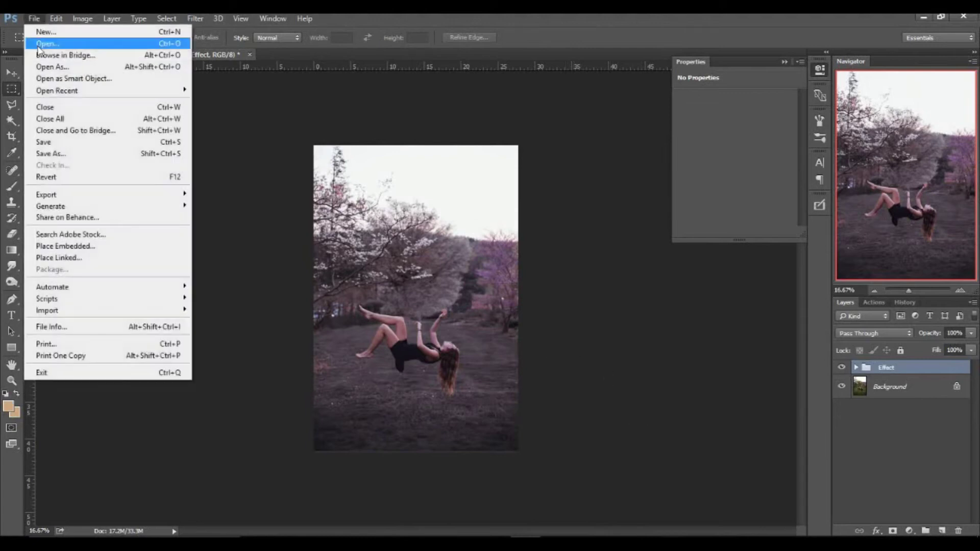
{"action": "left_click", "coordinate": [54, 154]}
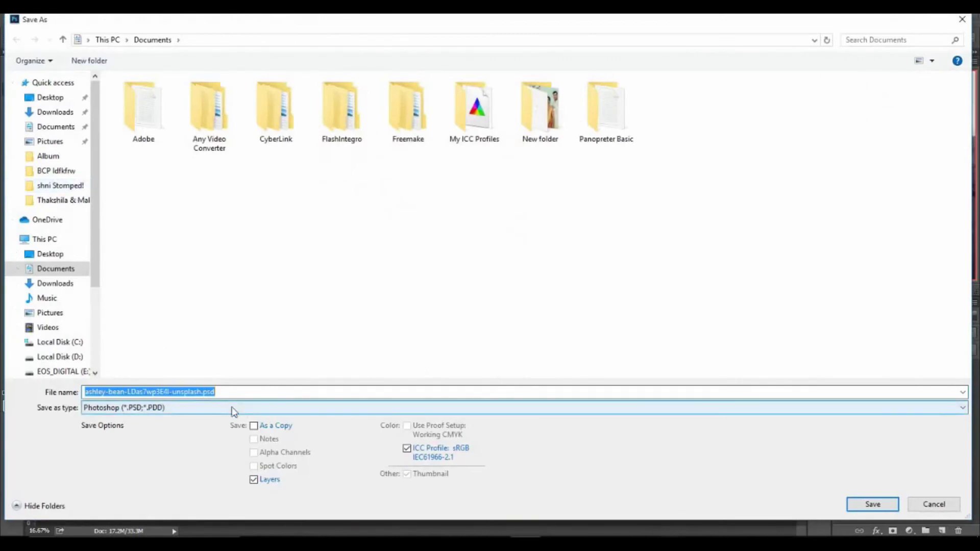
{"action": "type", "text": "Effect "}
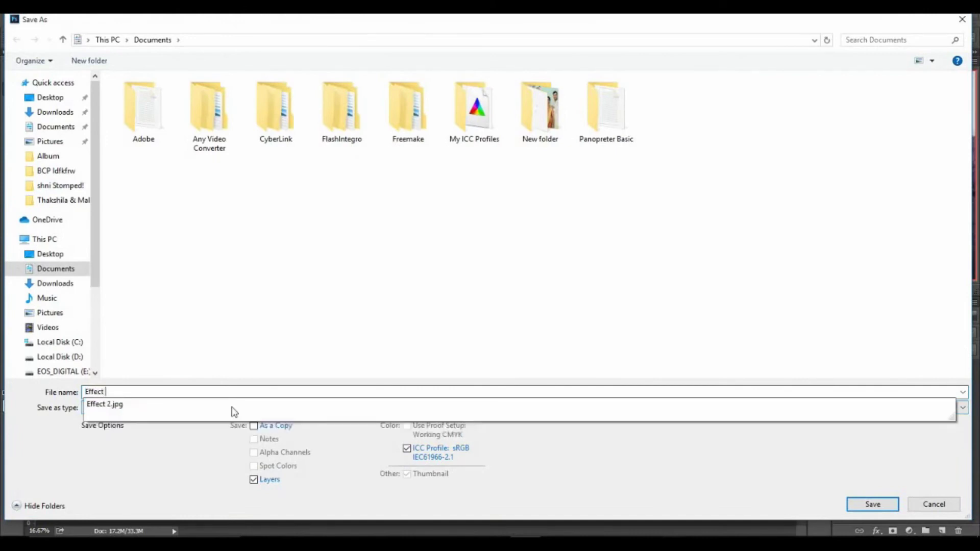
{"action": "type", "text": "2"}
{"action": "left_click", "coordinate": [212, 409]}
{"action": "left_click", "coordinate": [89, 285]}
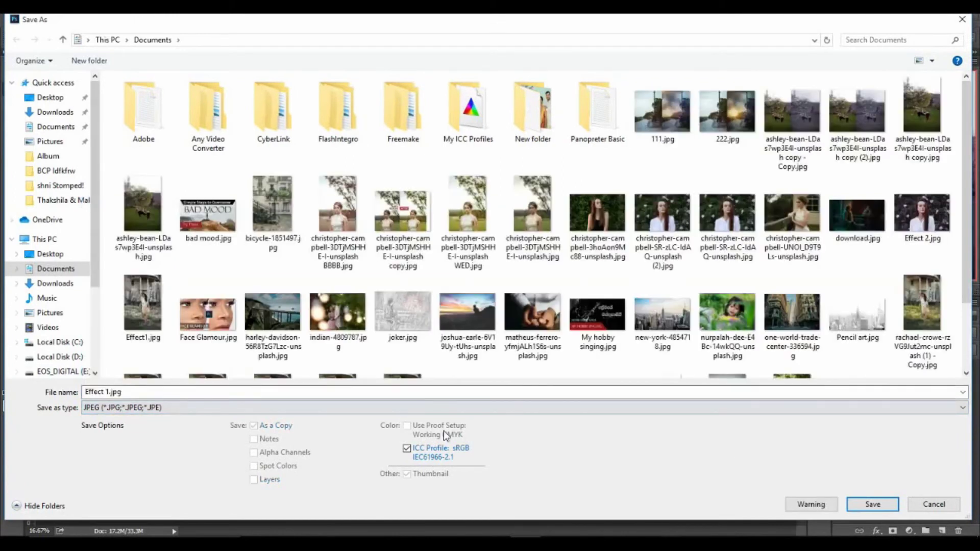
{"action": "left_click", "coordinate": [860, 505]}
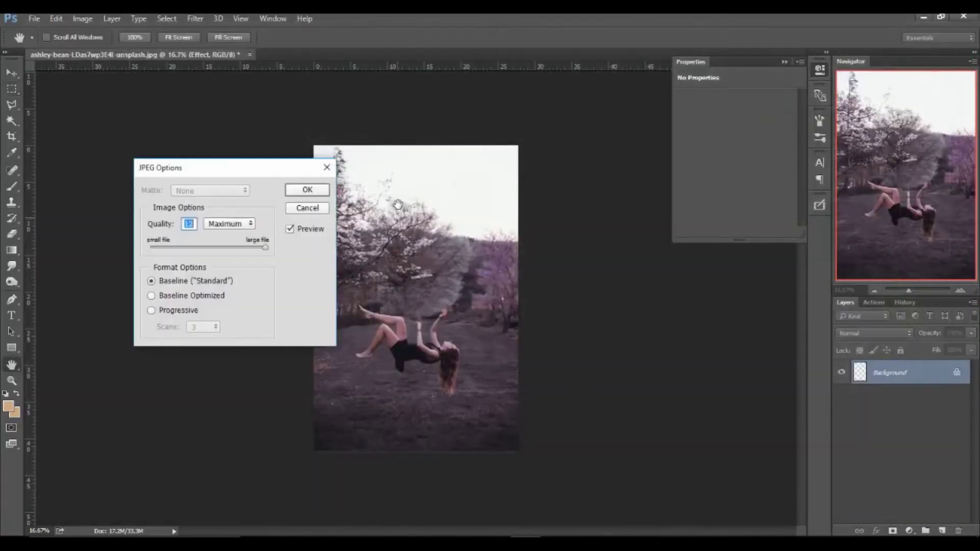
{"action": "left_click", "coordinate": [308, 191]}
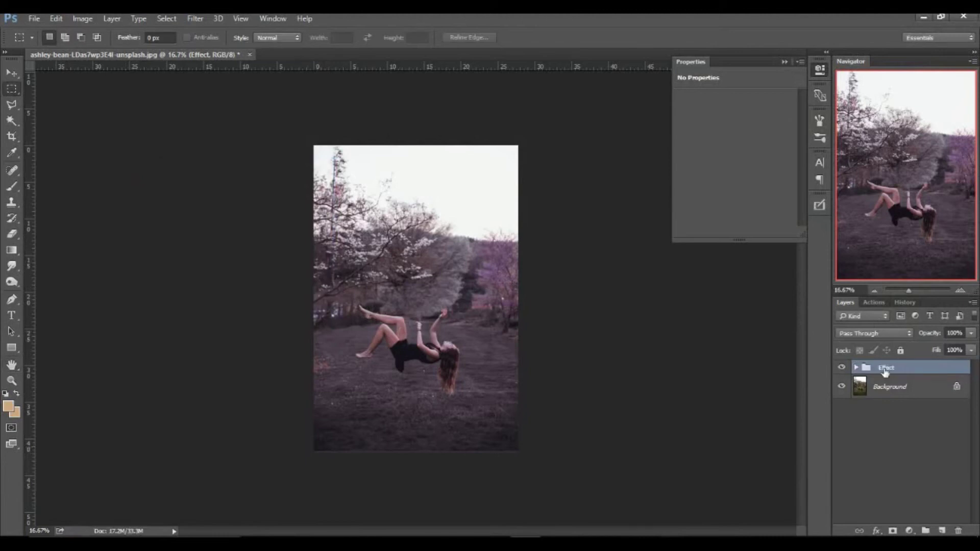
- Add a Color Lookup adjustment layer above the Effect group with the 2Strip.look 3DLUT and set its opacity to 76%
{"action": "left_click", "coordinate": [910, 532]}
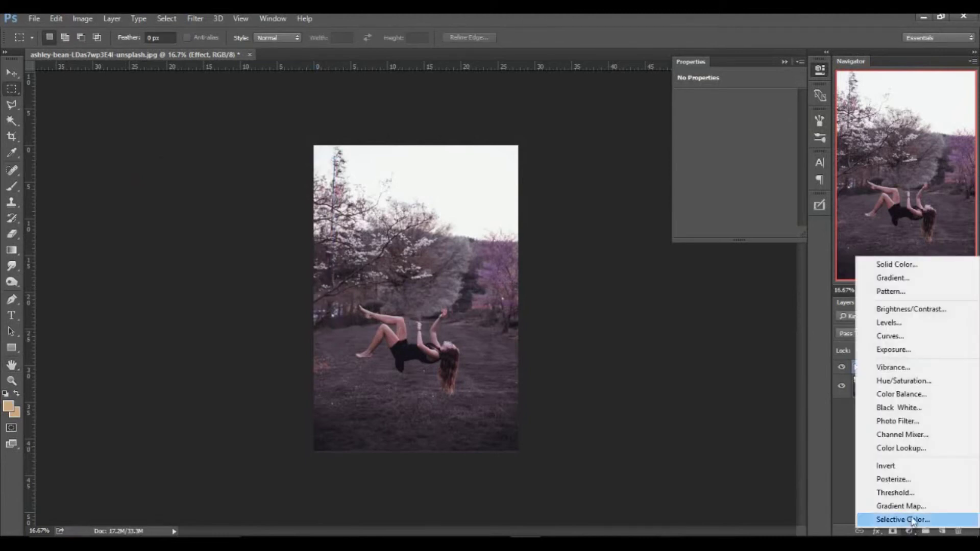
{"action": "left_click", "coordinate": [907, 449]}
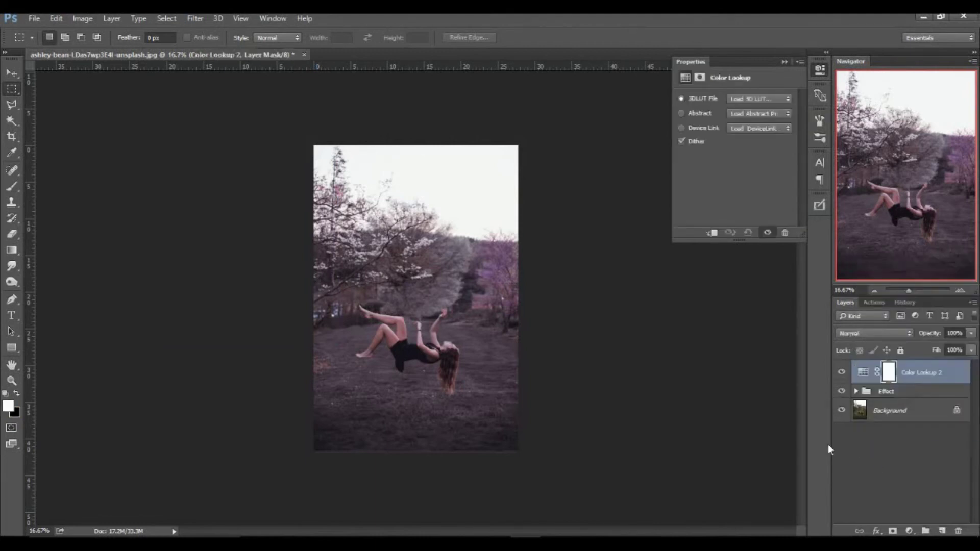
{"action": "left_click", "coordinate": [759, 98]}
{"action": "left_click", "coordinate": [756, 147]}
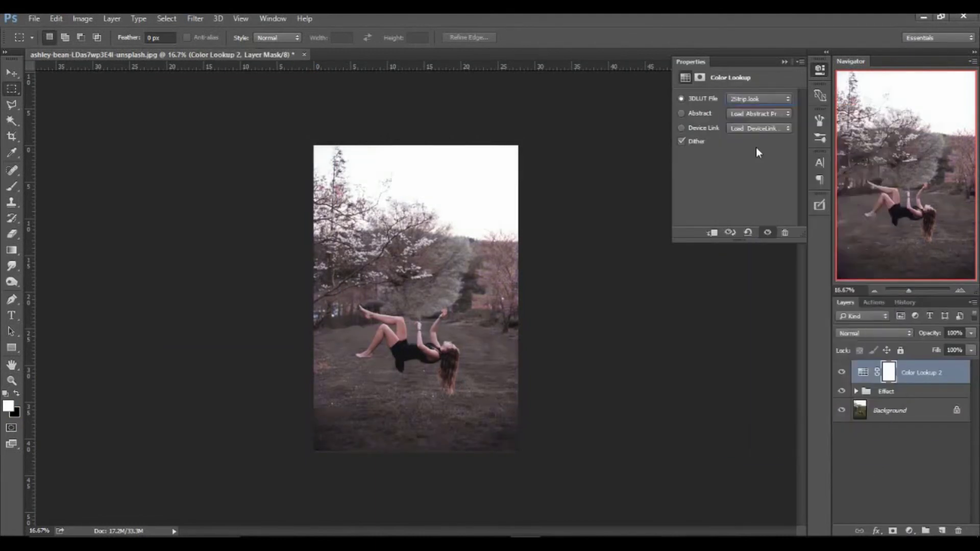
{"action": "left_click", "coordinate": [972, 333]}
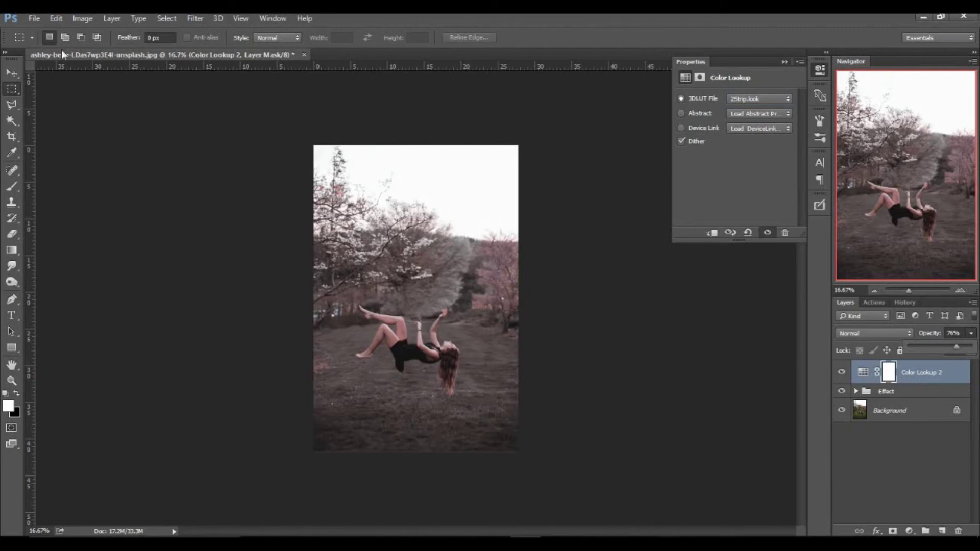
- Save the pink-toned variation in Documents as the JPEG file "Effect A.jpg" at Maximum quality with the Baseline ("Standard") format
{"action": "left_click", "coordinate": [34, 19]}
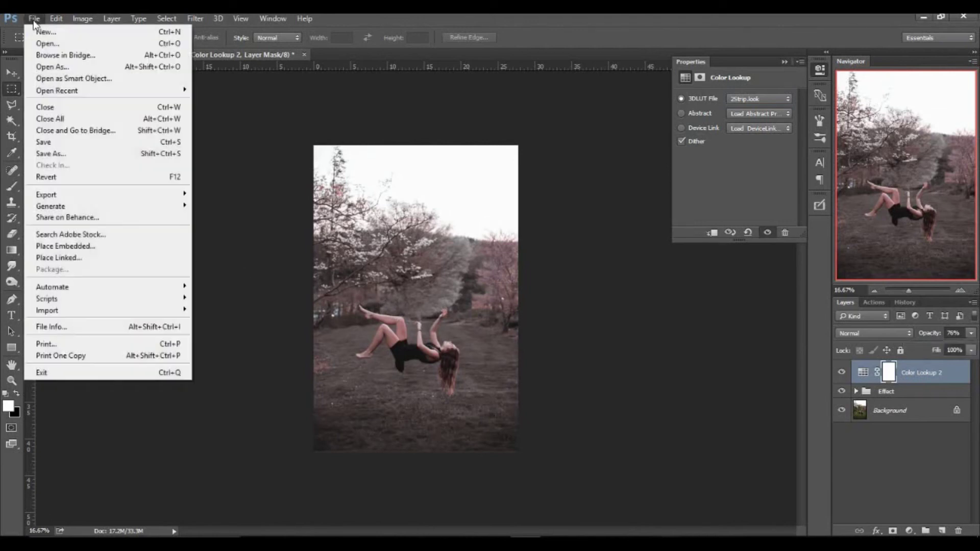
{"action": "left_click", "coordinate": [53, 153]}
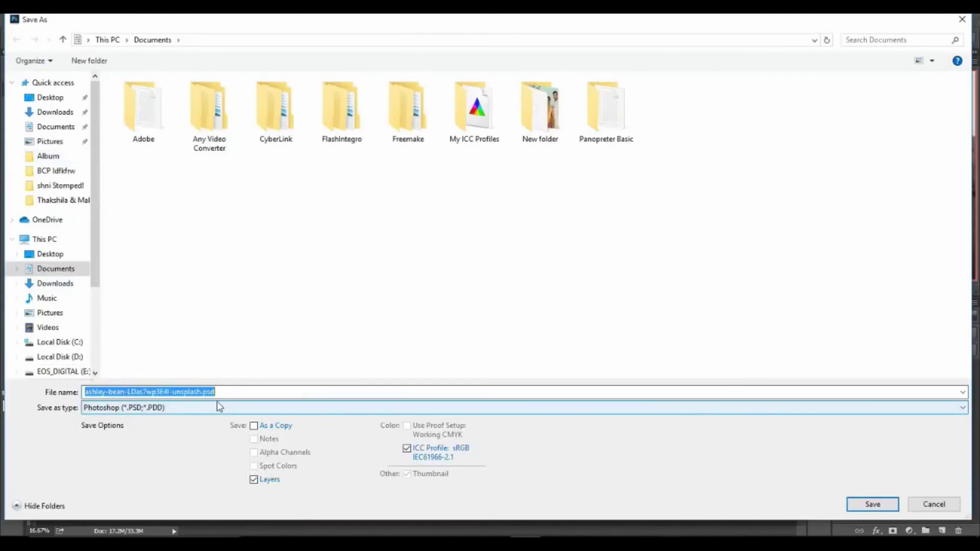
{"action": "type", "text": "E"}
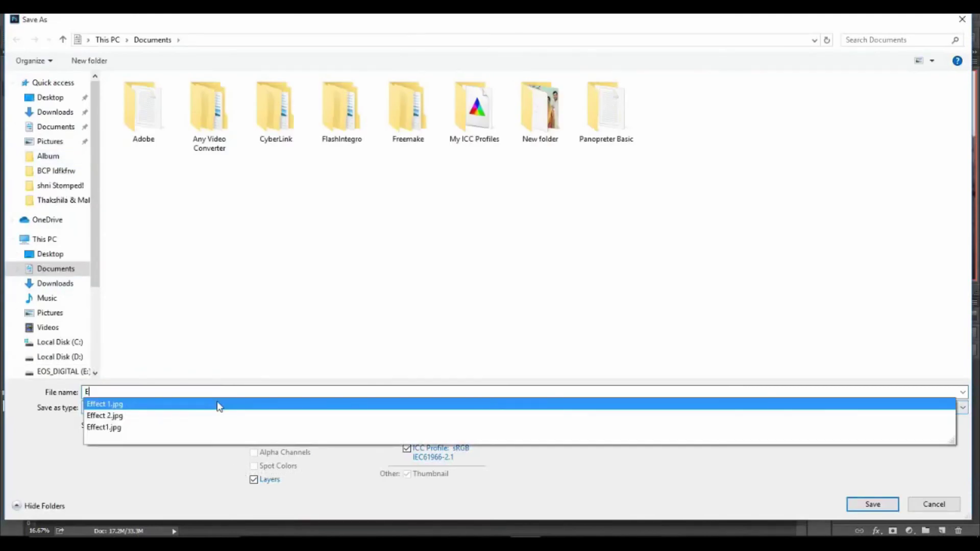
{"action": "type", "text": "ffe"}
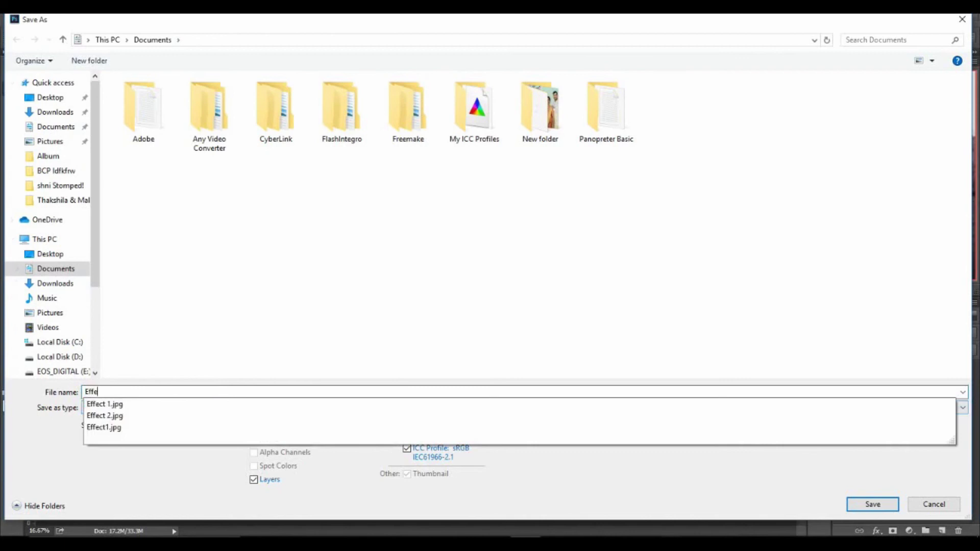
{"action": "type", "text": "ct"}
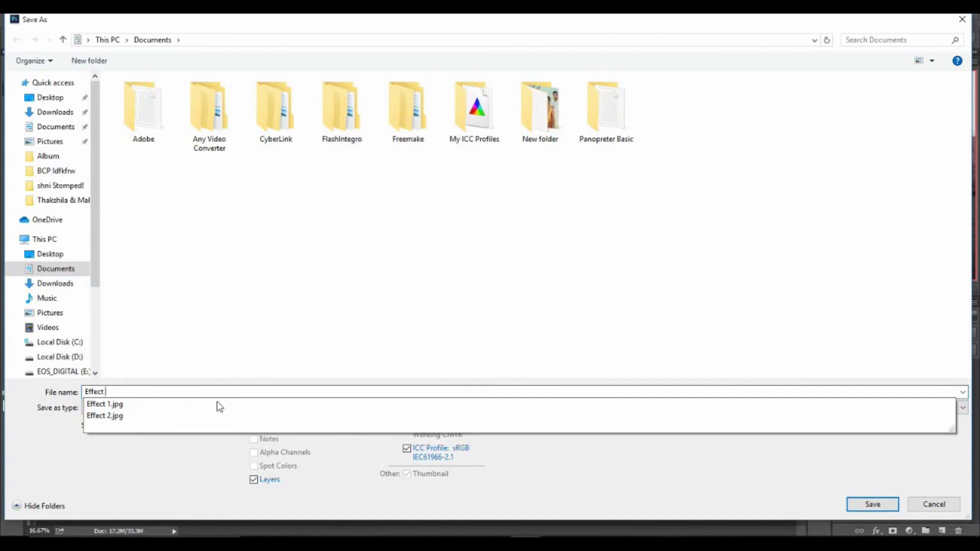
{"action": "type", "text": "A"}
{"action": "key", "text": "Tab"}
{"action": "key", "text": "j"}
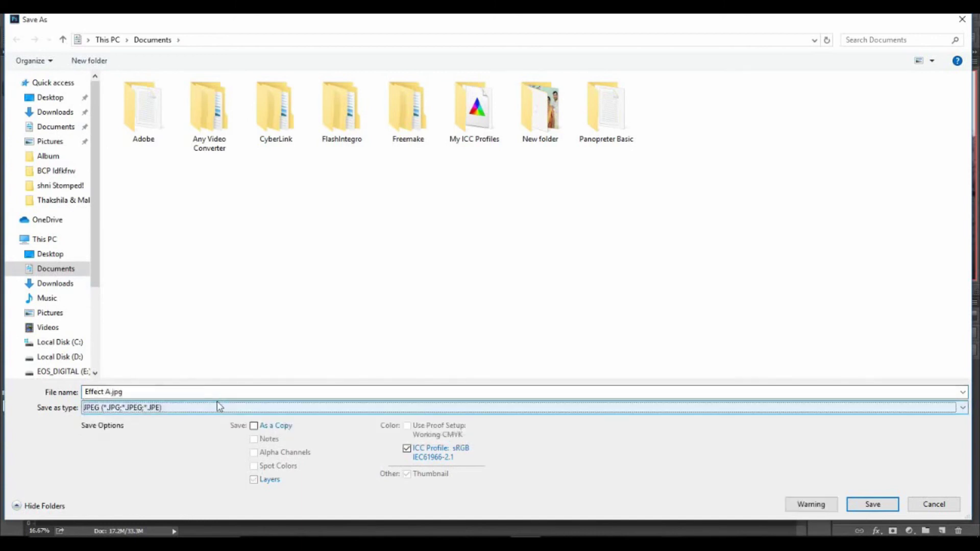
{"action": "key", "text": "Return"}
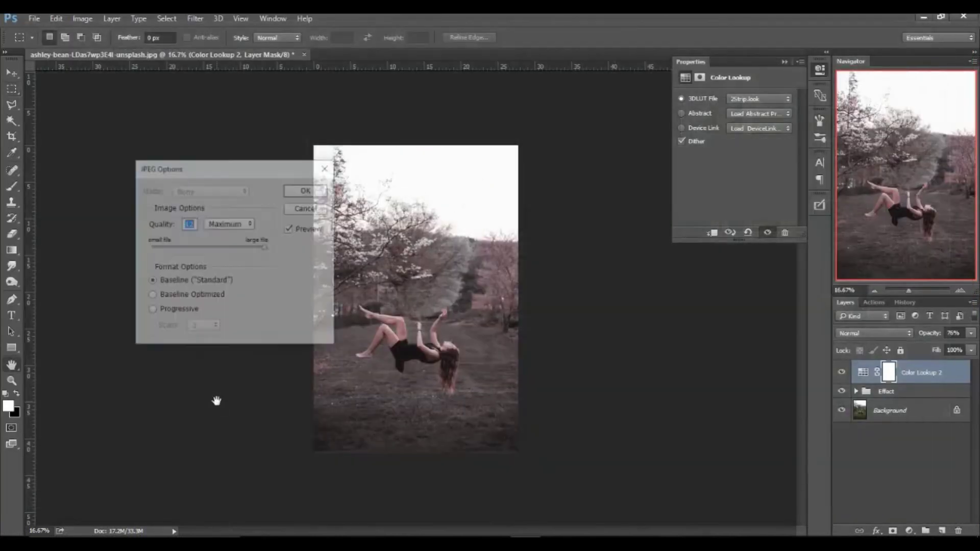
{"action": "key", "text": "Return"}
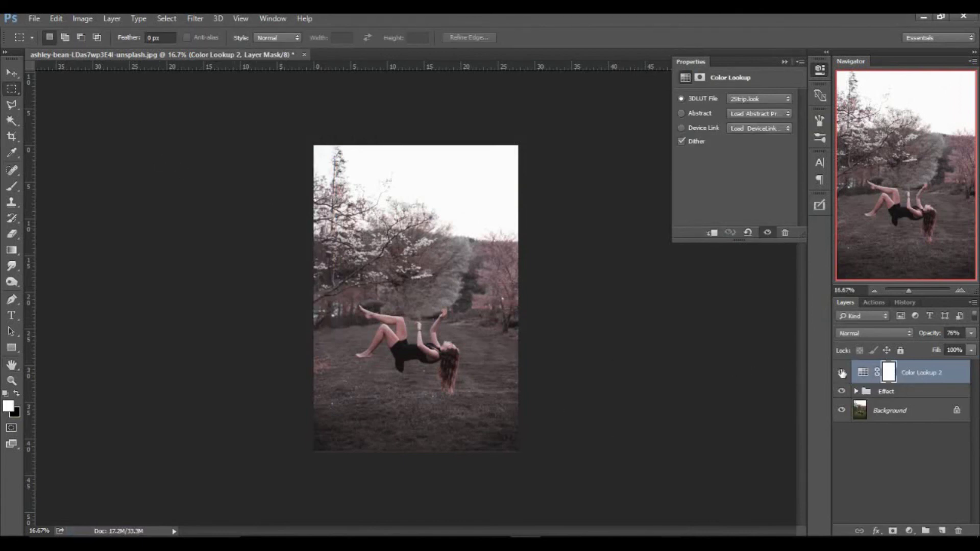
- Toggle the top Color Lookup layer's visibility to compare the image with and without it, and close the photo document
{"action": "left_click", "coordinate": [843, 374]}
{"action": "left_click", "coordinate": [843, 373]}
{"action": "left_click", "coordinate": [304, 54]}
{"action": "left_click", "coordinate": [480, 219]}
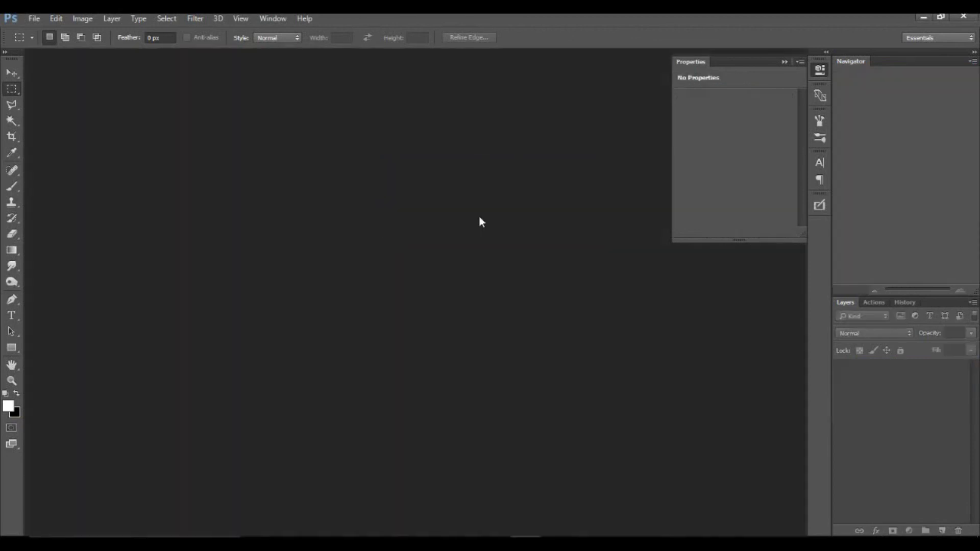